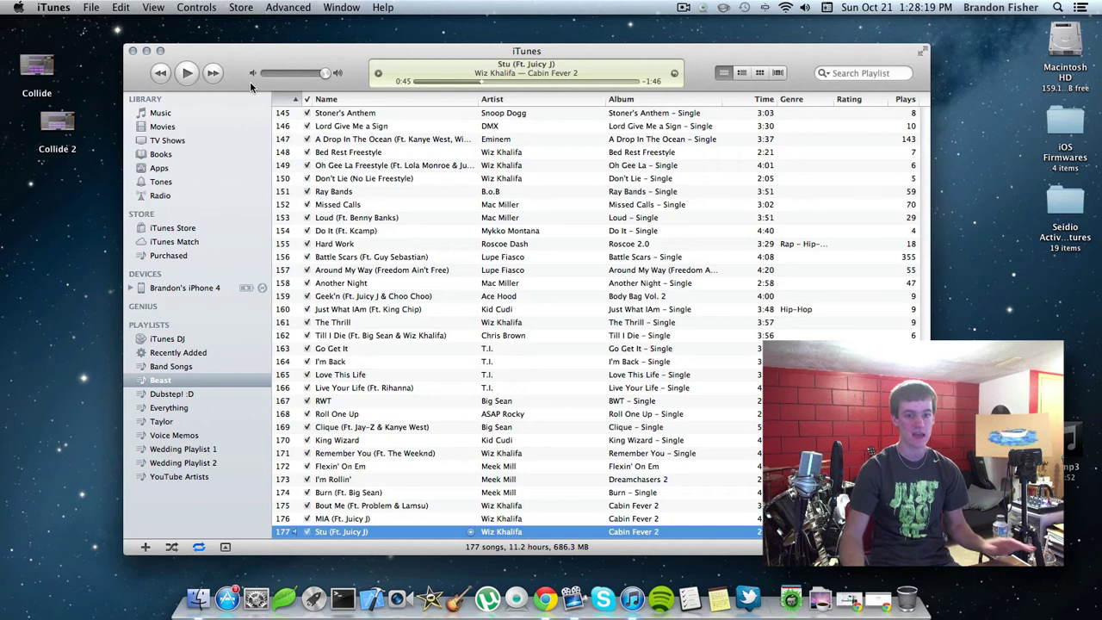
Step: Check the backup option among the connected iPhone's commands in the iTunes device list
{"action": "right_click", "coordinate": [194, 290]}
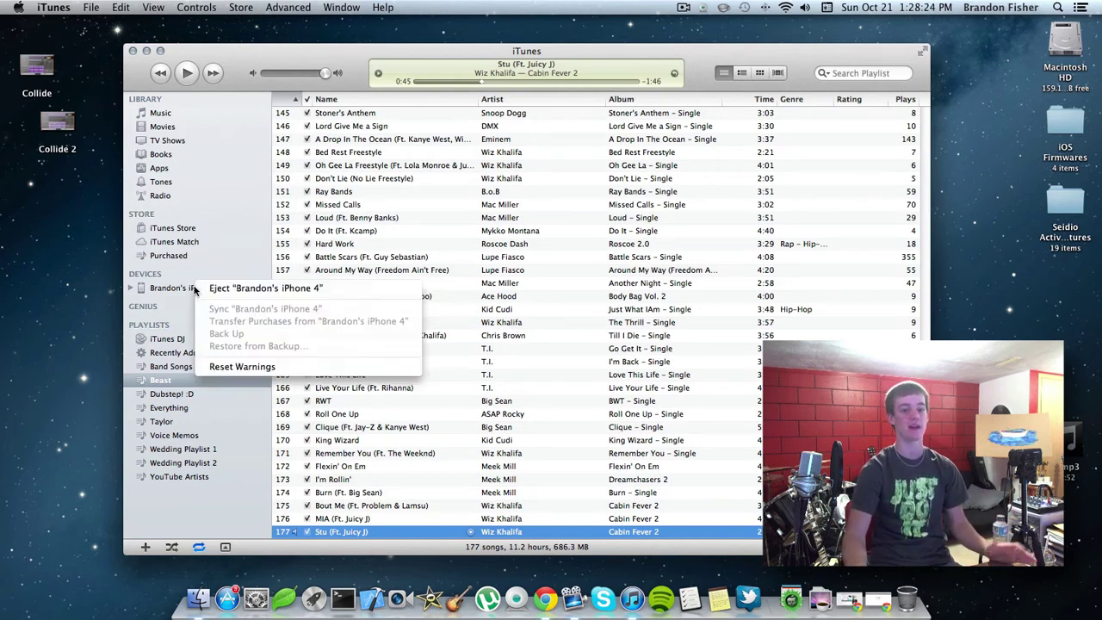
{"action": "left_click", "coordinate": [398, 183]}
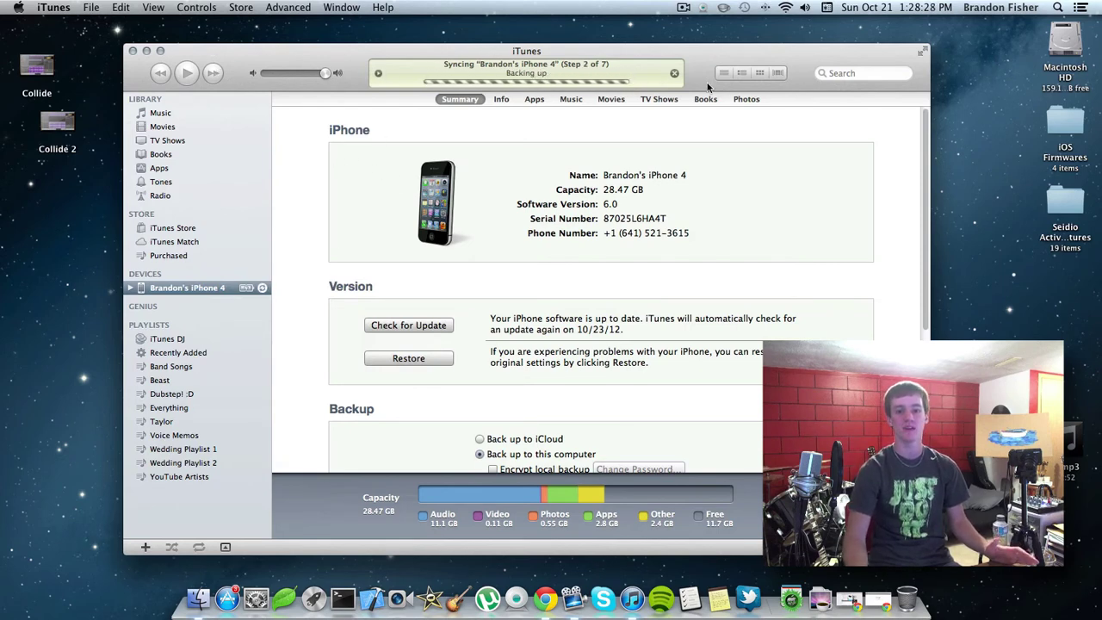
{"action": "right_click", "coordinate": [193, 284]}
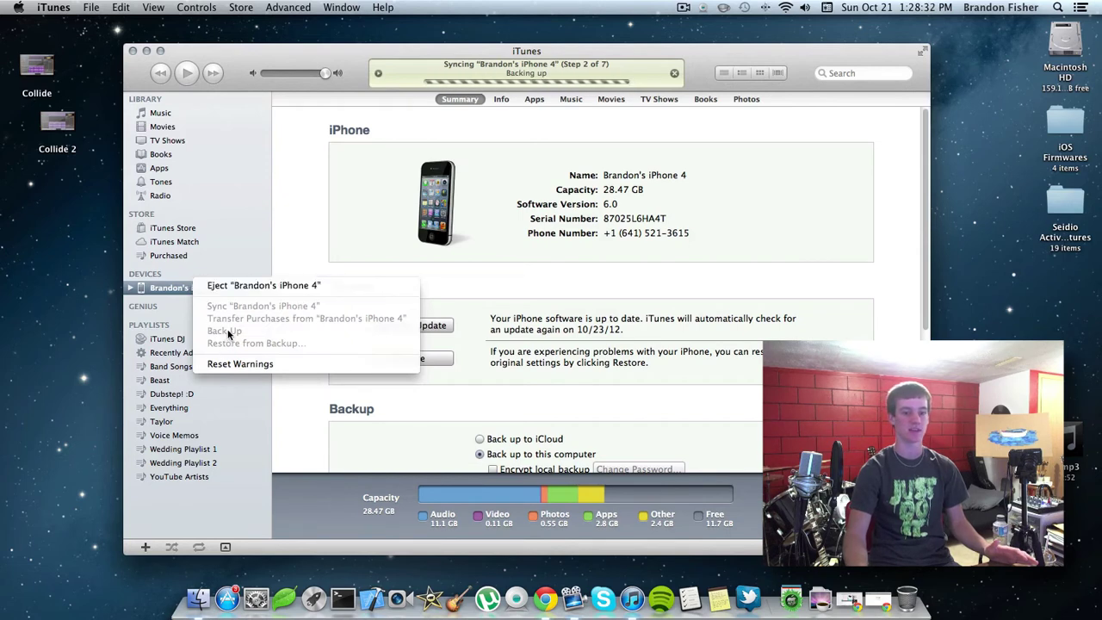
{"action": "left_click", "coordinate": [306, 253]}
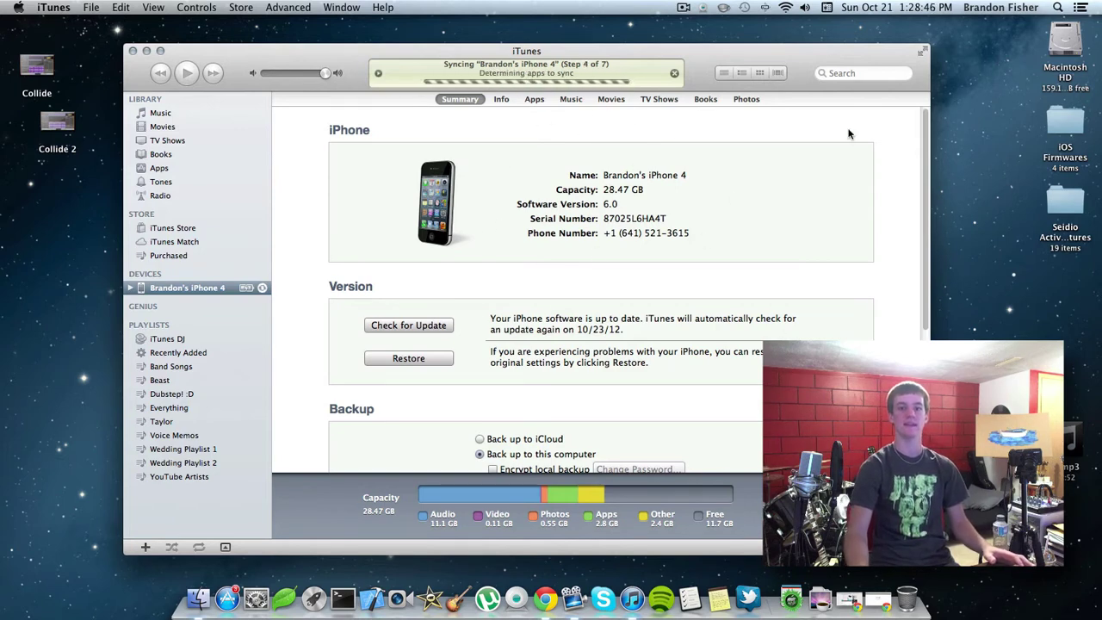
Step: Switch to Chrome, load the copied redsn0w download link and save redsn0w_mac_0.9.15b2 to the Desktop
{"action": "left_click", "coordinate": [865, 599]}
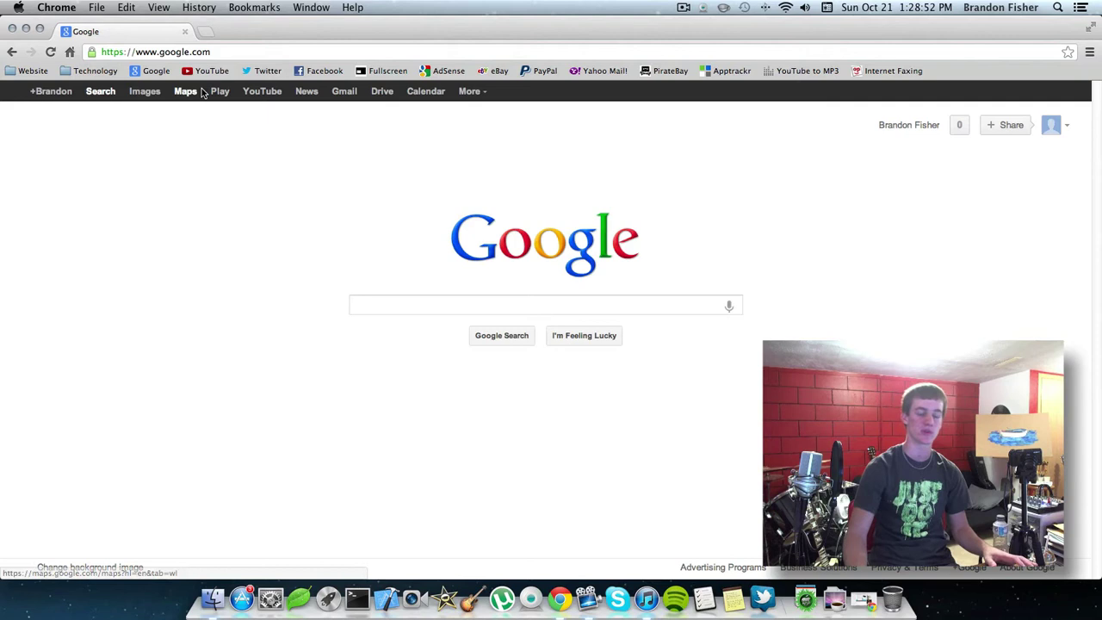
{"action": "right_click", "coordinate": [215, 52]}
{"action": "left_click", "coordinate": [243, 101]}
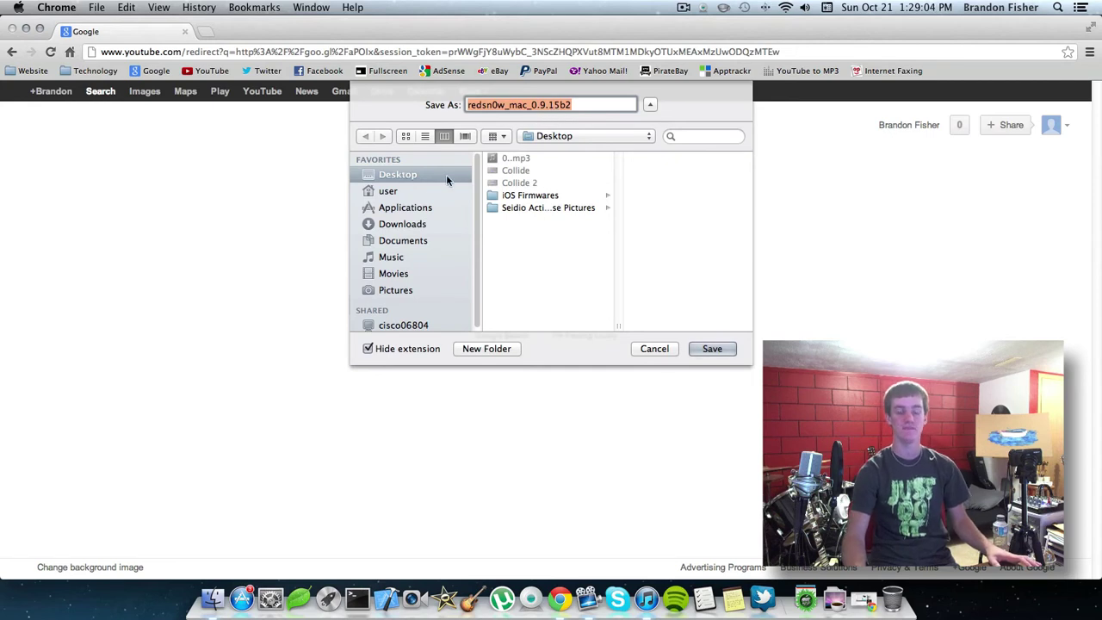
{"action": "left_click", "coordinate": [713, 349]}
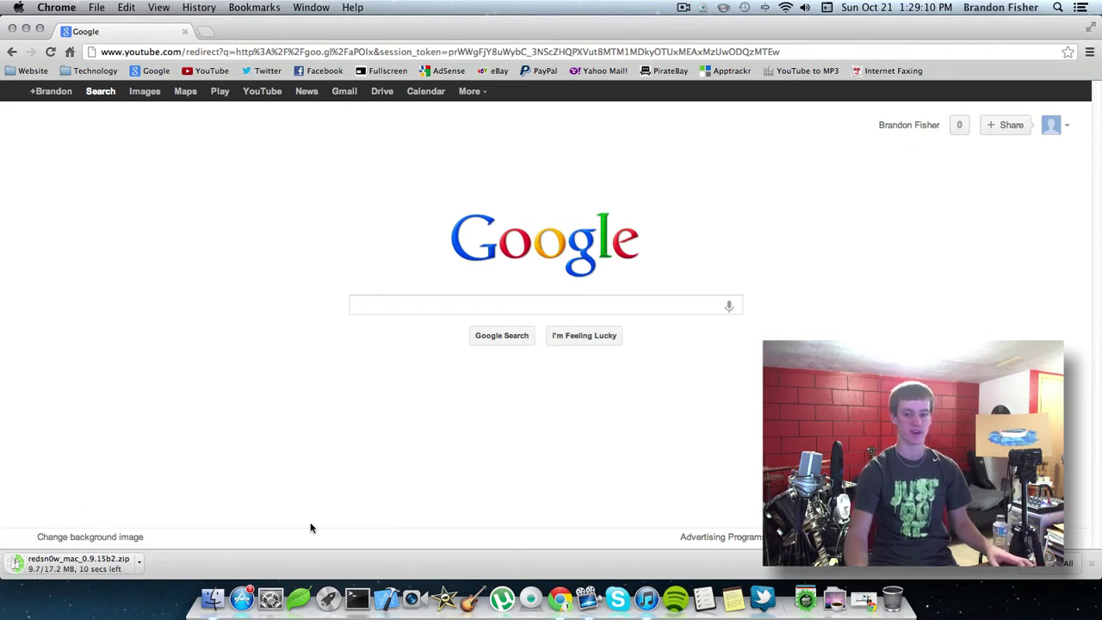
Step: Reveal the downloaded redsn0w_mac_0.9.15b2.zip in Finder from the browser's downloads list and close the browser window
{"action": "left_click", "coordinate": [1052, 566]}
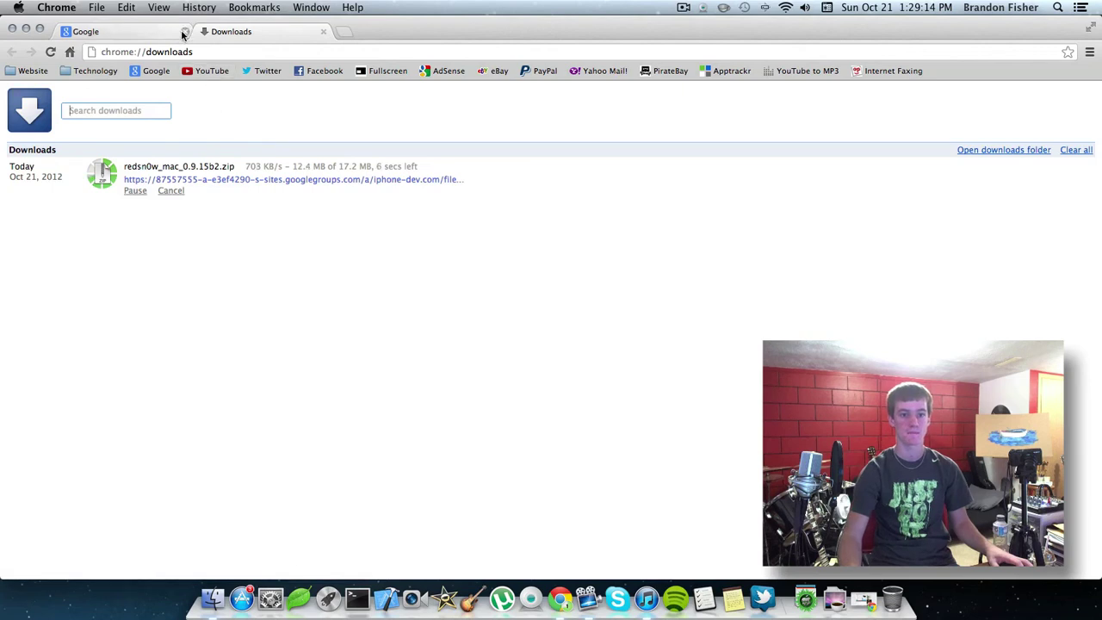
{"action": "left_click", "coordinate": [184, 32]}
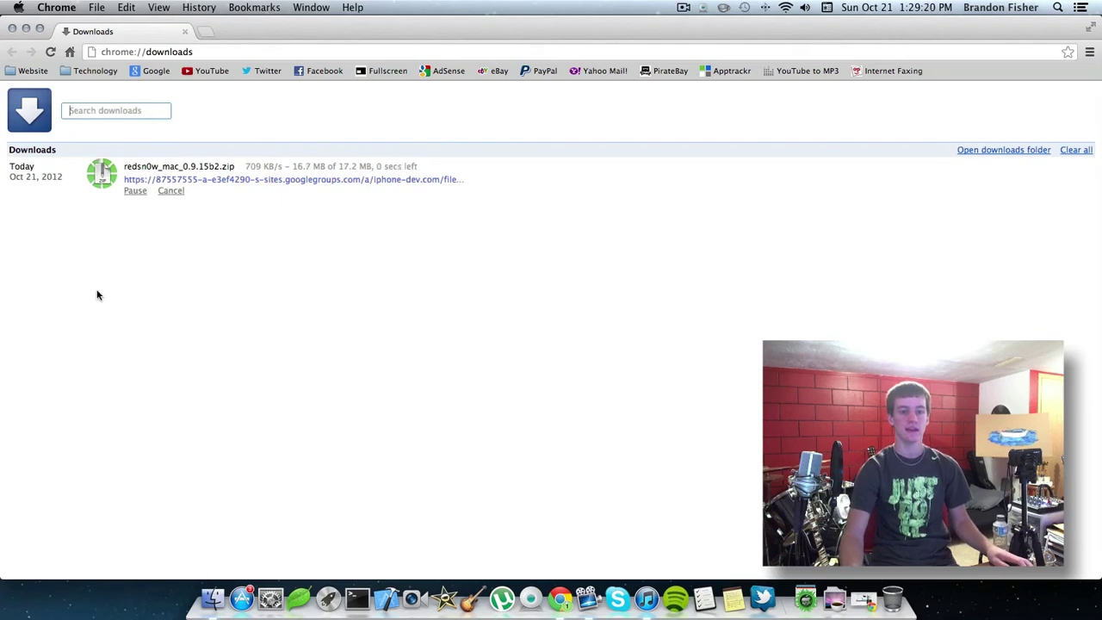
{"action": "left_click", "coordinate": [151, 191]}
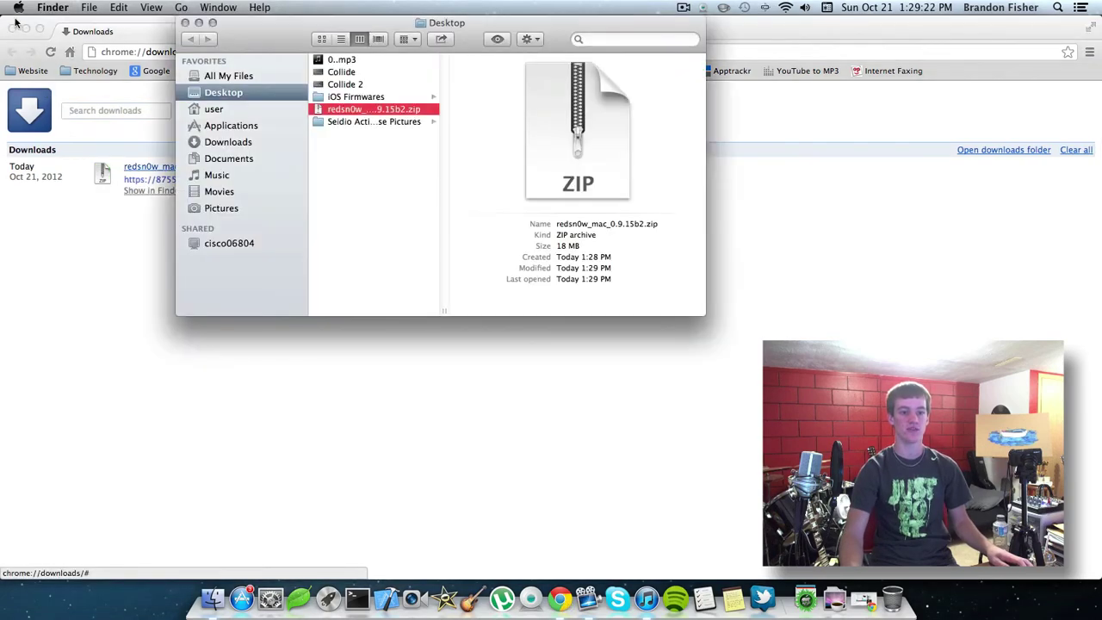
{"action": "left_click", "coordinate": [10, 30]}
{"action": "left_click", "coordinate": [11, 30]}
Step: Extract redsn0w_mac_0.9.15b2.zip on the Desktop and close the iTunes window
{"action": "left_click", "coordinate": [372, 110]}
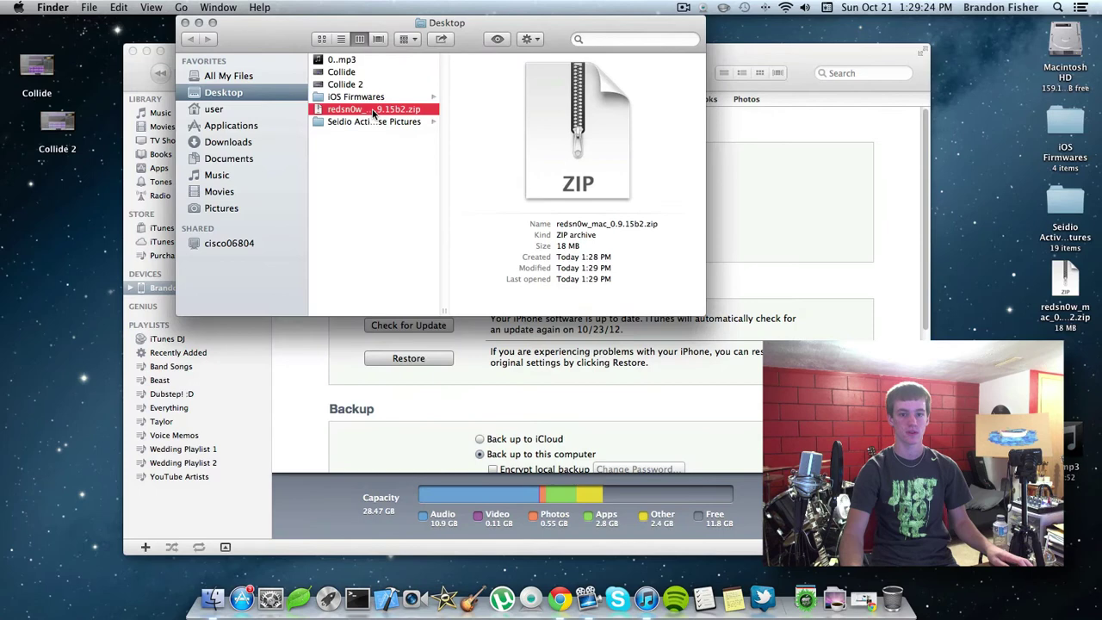
{"action": "double_click", "coordinate": [372, 110]}
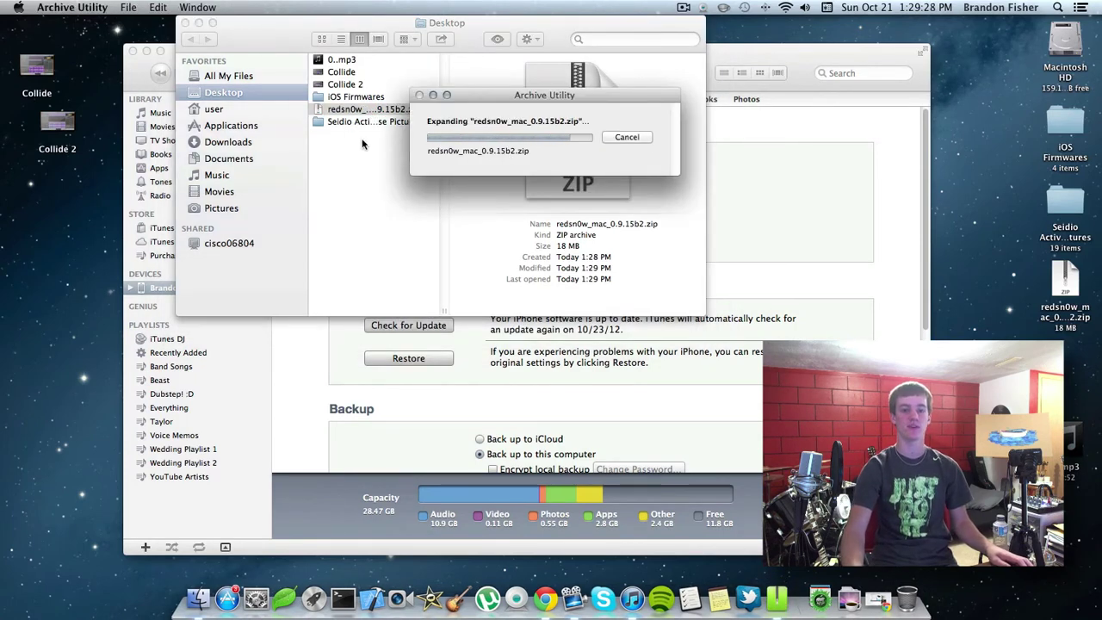
{"action": "left_click", "coordinate": [793, 170]}
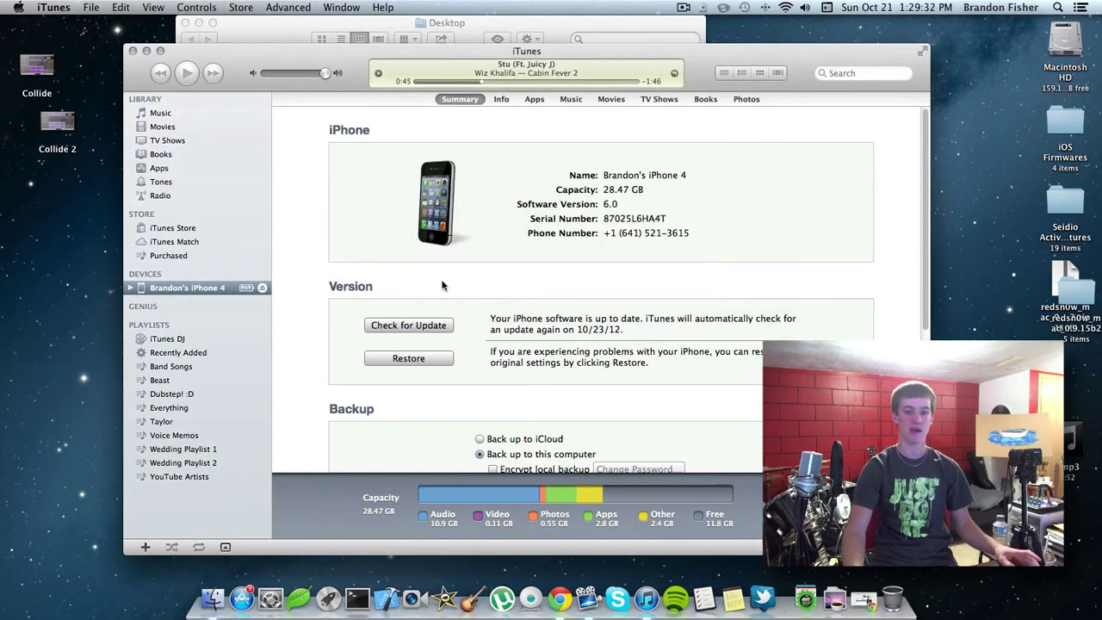
{"action": "key", "text": "super+w"}
Step: Launch redsn0w from the extracted redsn0w_mac_0.9.15b2 folder, allowing the downloaded application to open
{"action": "left_click", "coordinate": [428, 238]}
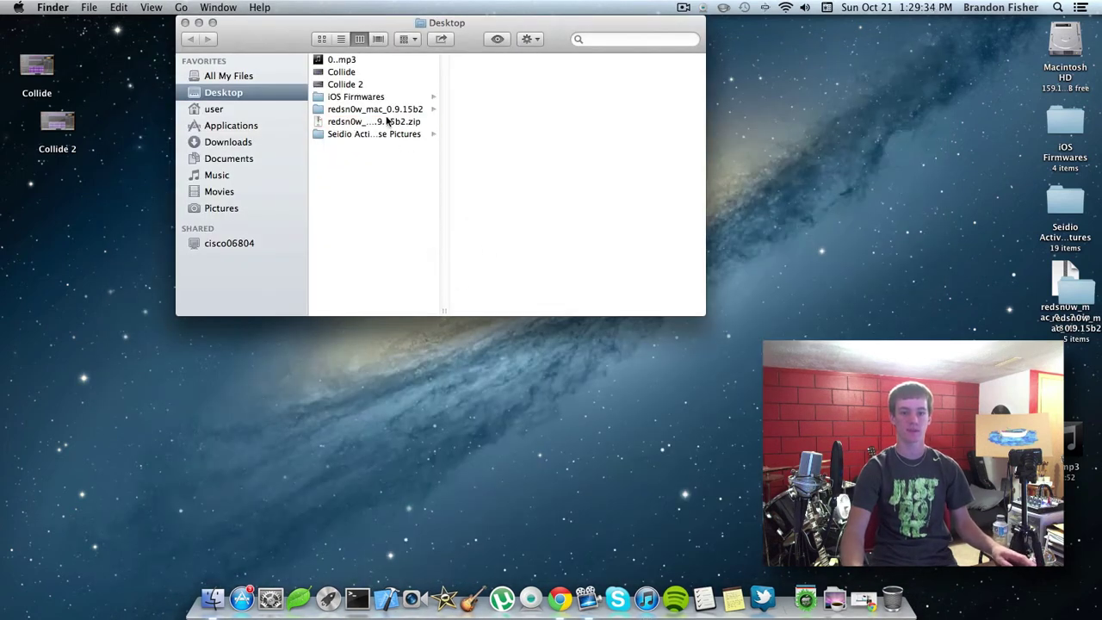
{"action": "left_click", "coordinate": [387, 111]}
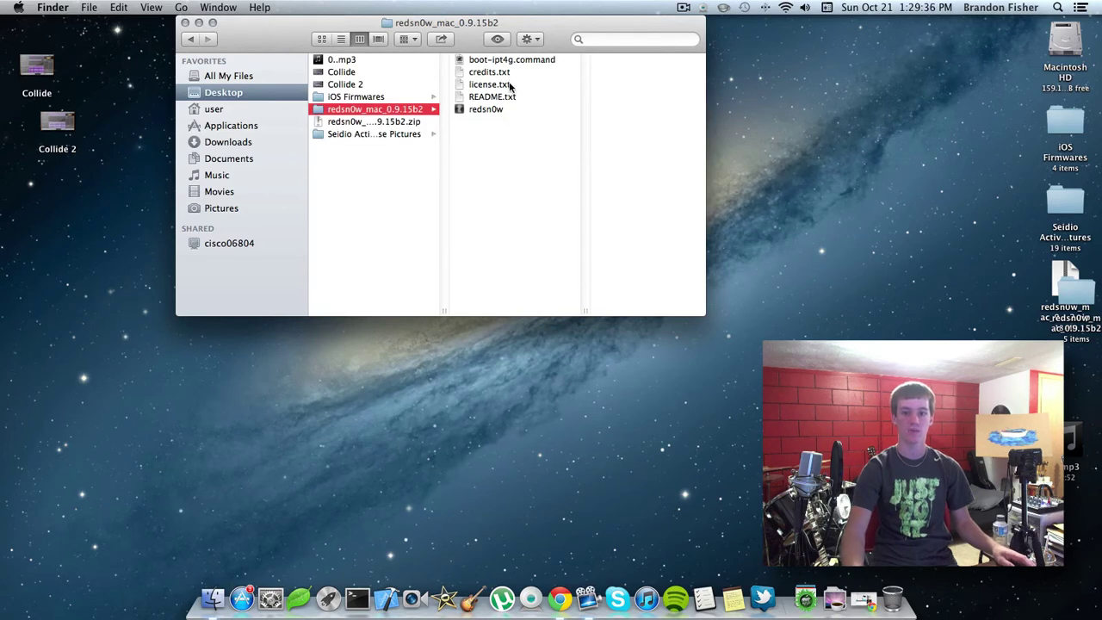
{"action": "double_click", "coordinate": [486, 109]}
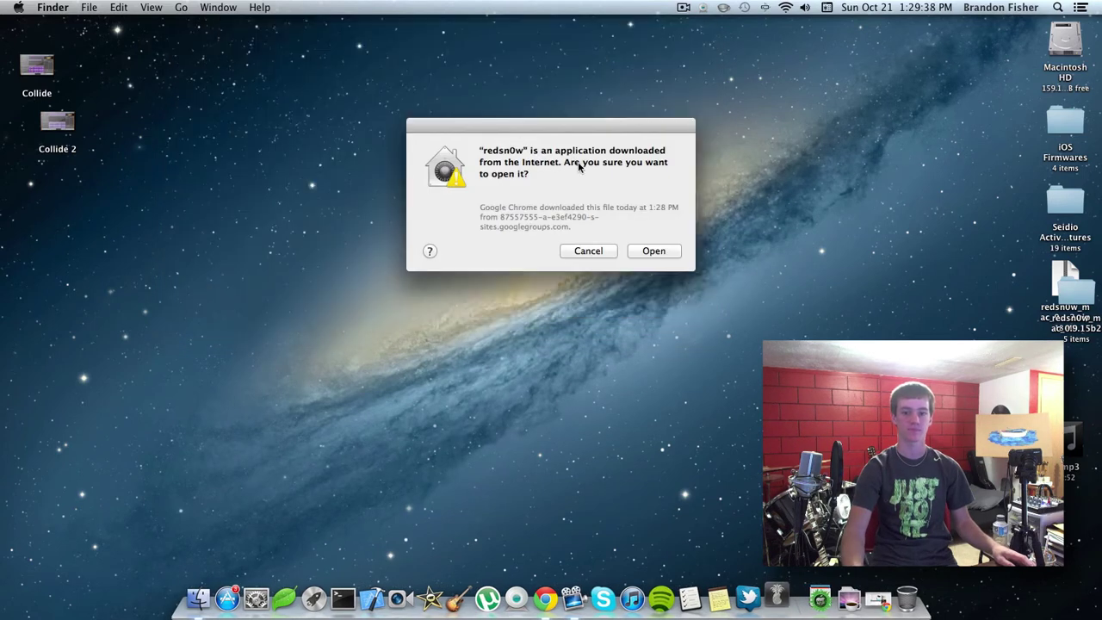
{"action": "left_click", "coordinate": [647, 251]}
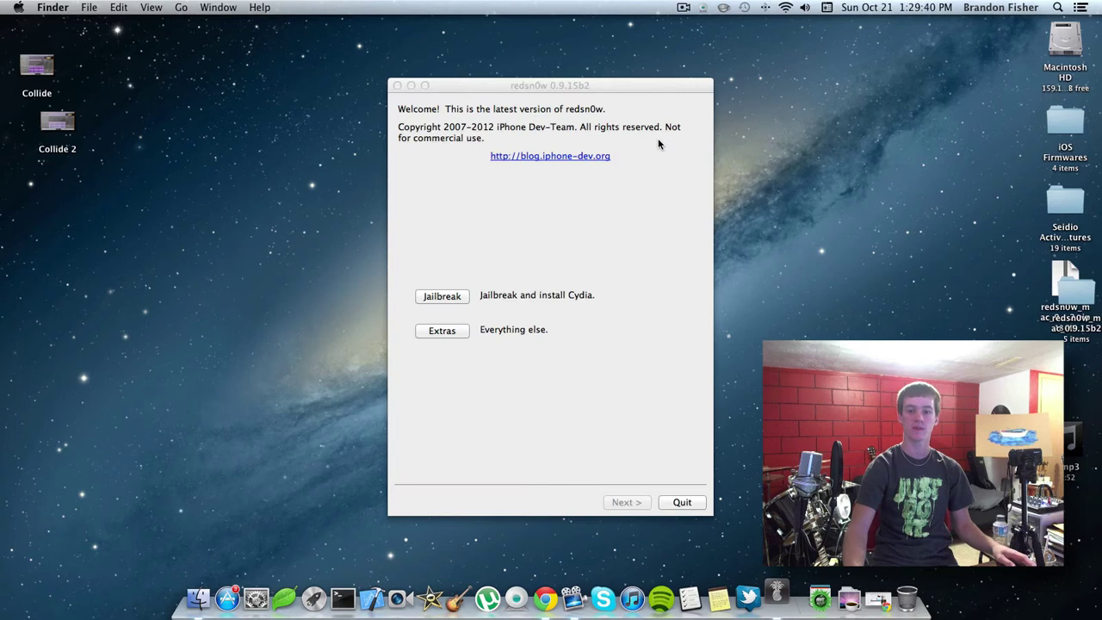
{"action": "left_click", "coordinate": [536, 262]}
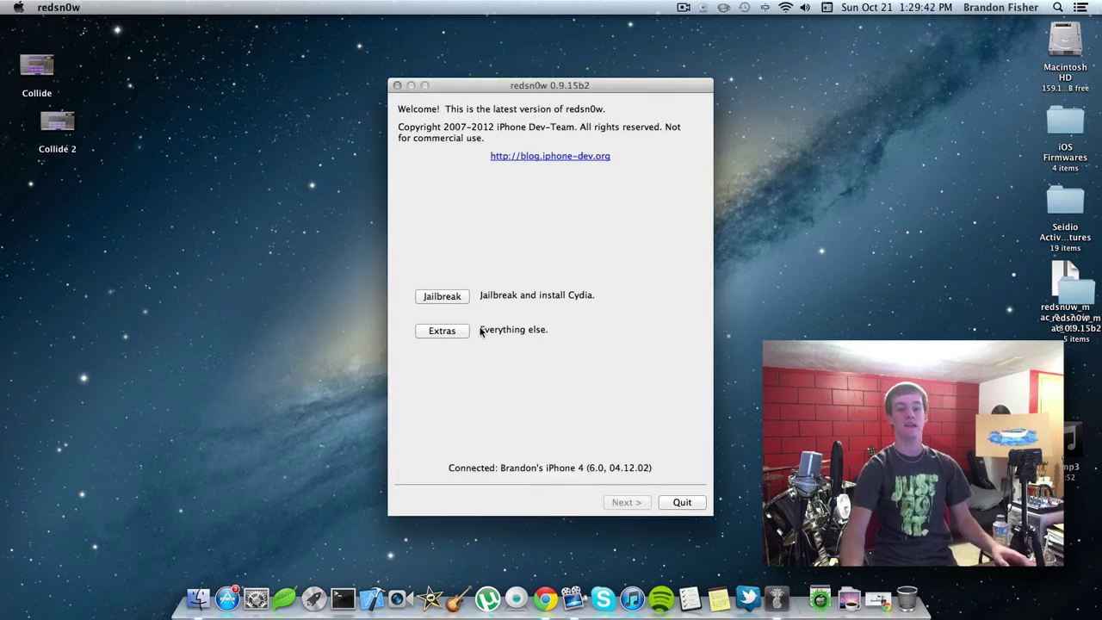
Step: Specify iPhone3,1_6.0_10A403_Restore.ipsw from the iOS Firmwares folder as the IPSW for the session
{"action": "left_click", "coordinate": [443, 332]}
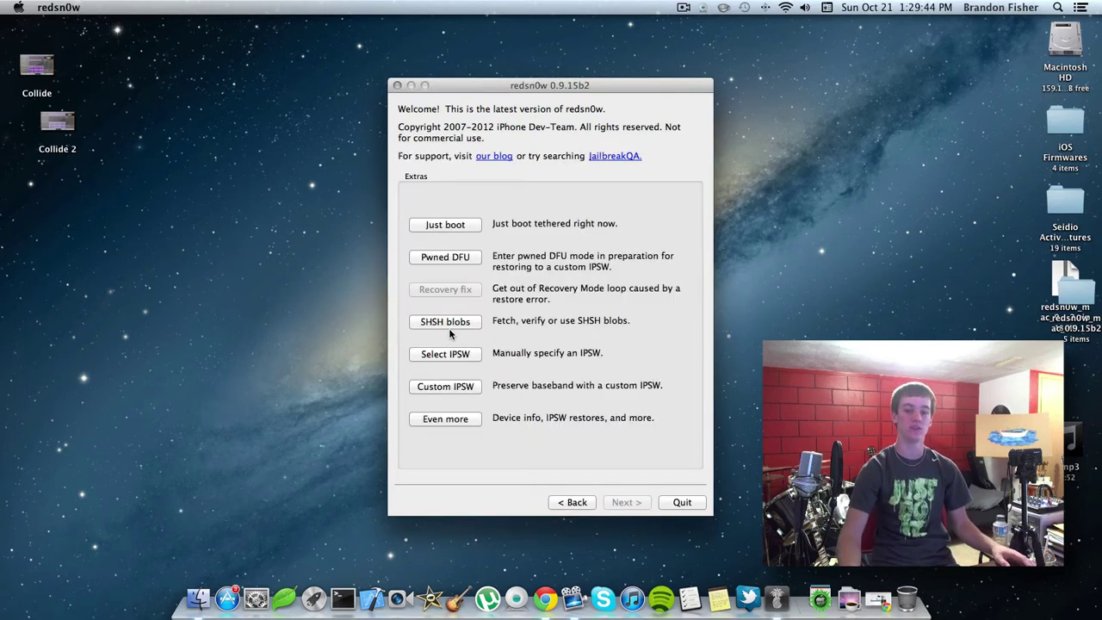
{"action": "left_click", "coordinate": [422, 353]}
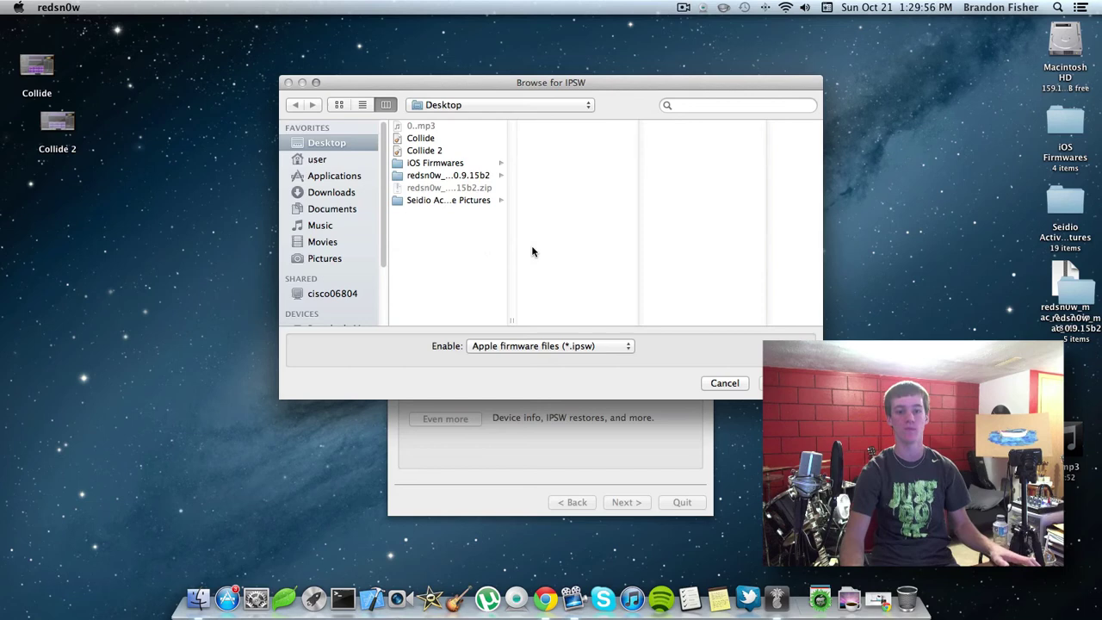
{"action": "left_click", "coordinate": [459, 165]}
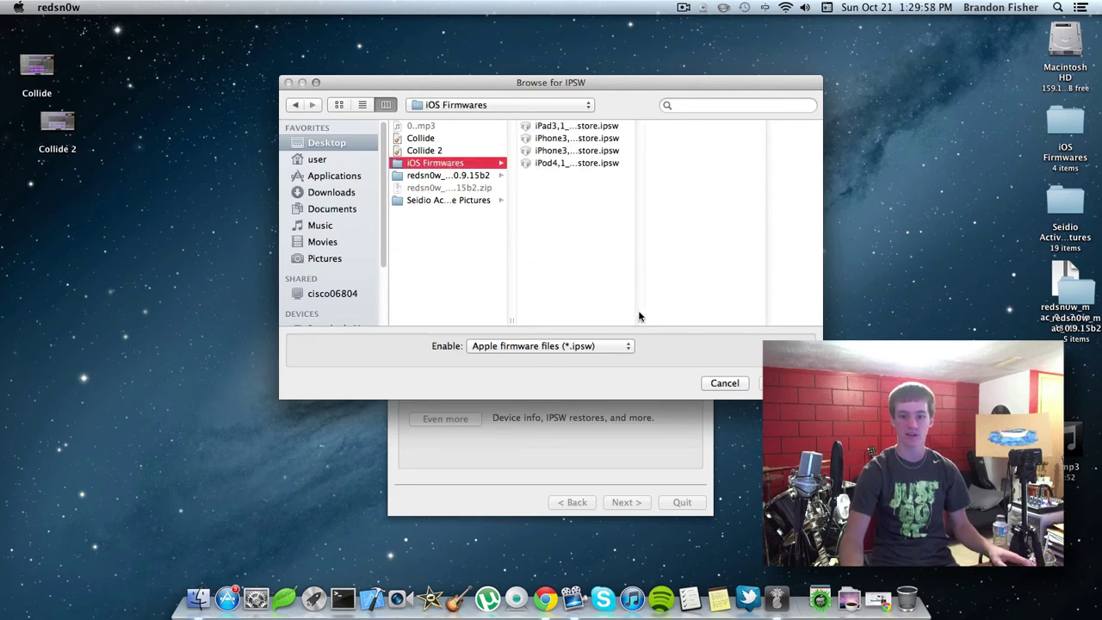
{"action": "left_click_drag", "start_coordinate": [639, 324], "coordinate": [806, 322]}
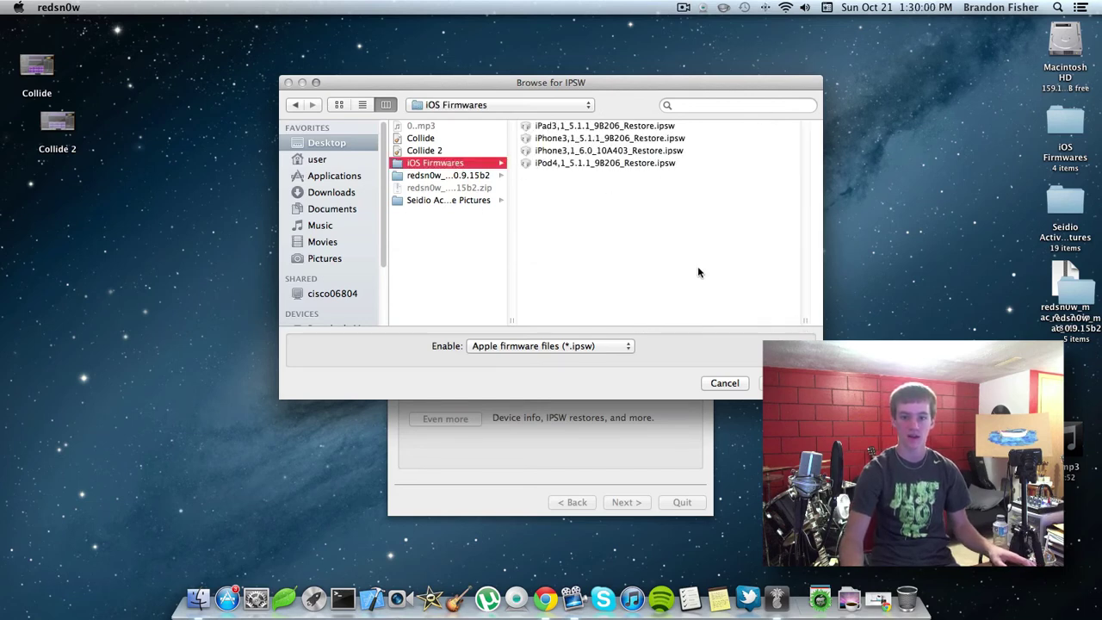
{"action": "left_click", "coordinate": [600, 151]}
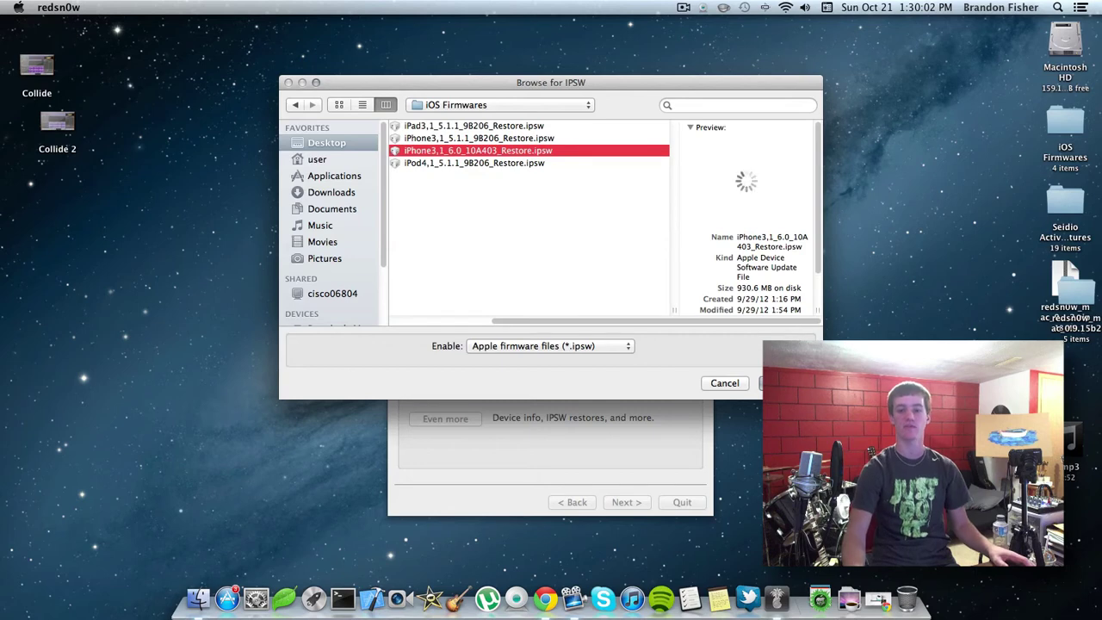
{"action": "left_click", "coordinate": [785, 383]}
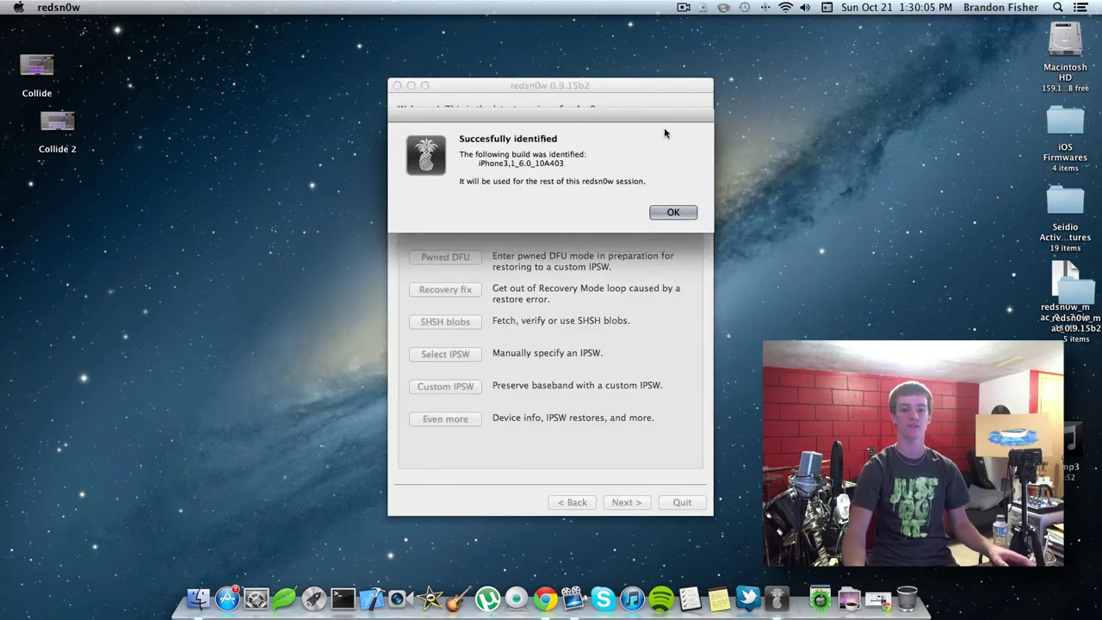
{"action": "left_click", "coordinate": [665, 212]}
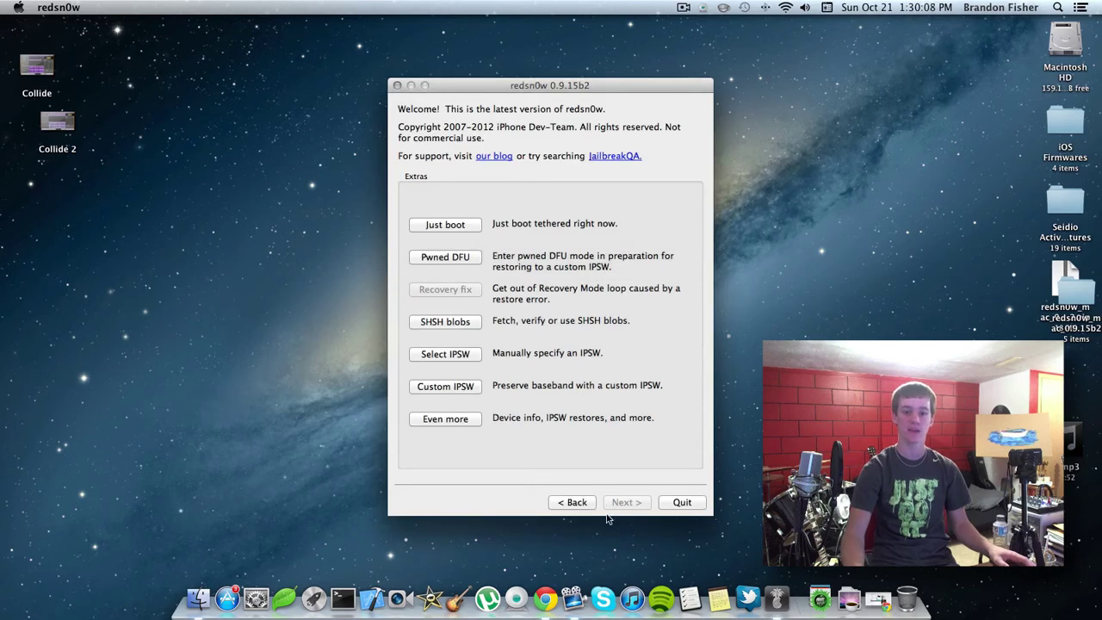
Step: Start the jailbreak with only Install Cydia enabled and continue past the DFU mode preparation page
{"action": "left_click", "coordinate": [573, 502]}
{"action": "left_click", "coordinate": [453, 299]}
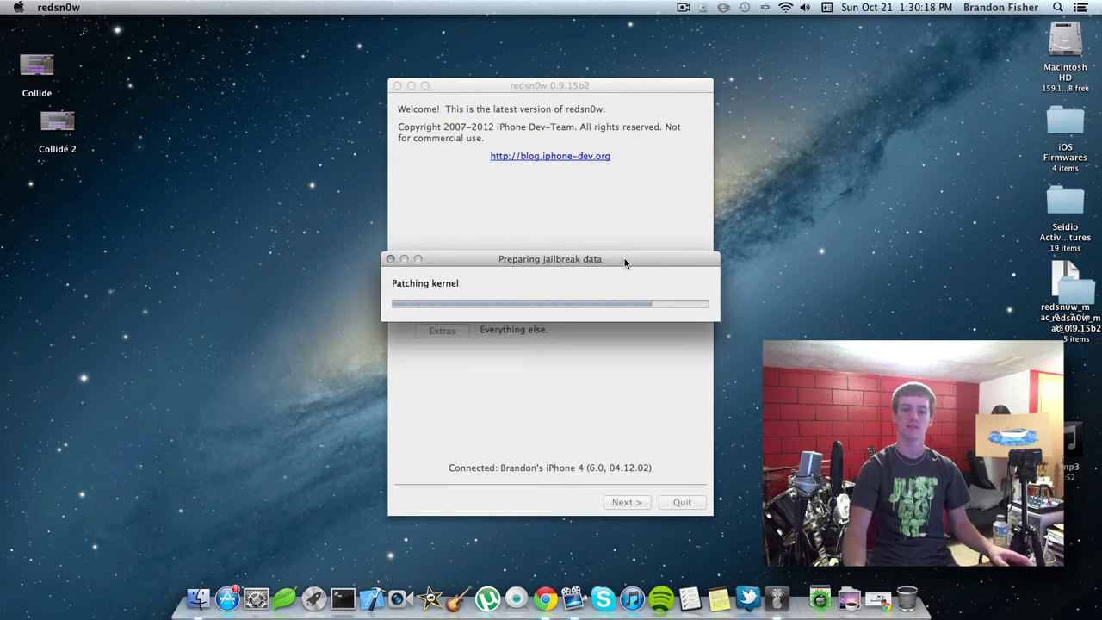
{"action": "left_click_drag", "start_coordinate": [622, 261], "coordinate": [606, 243]}
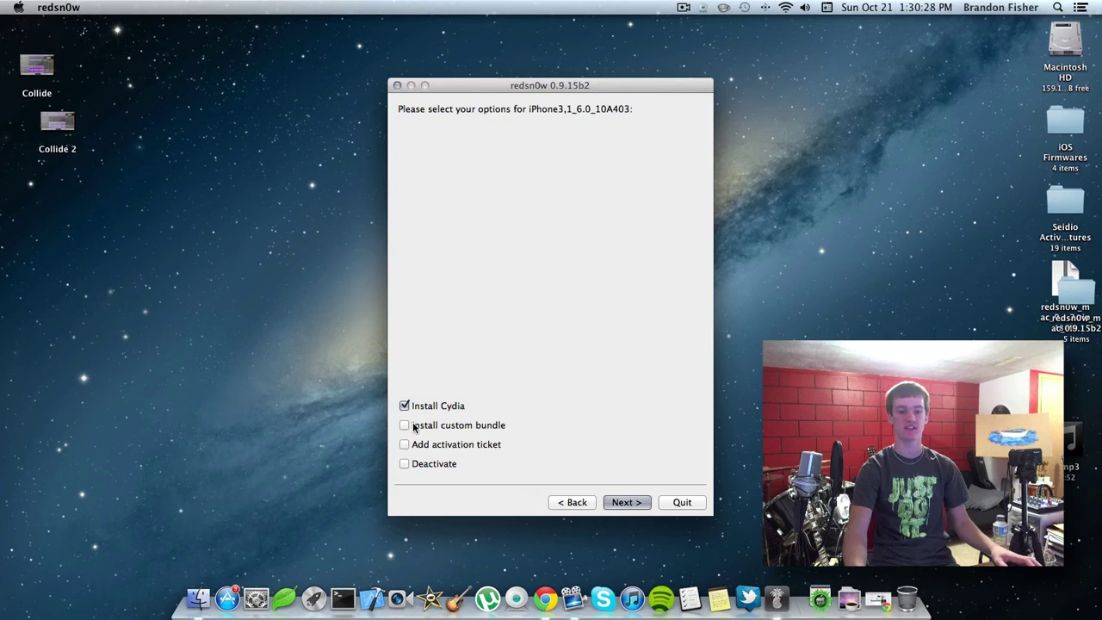
{"action": "left_click", "coordinate": [623, 502]}
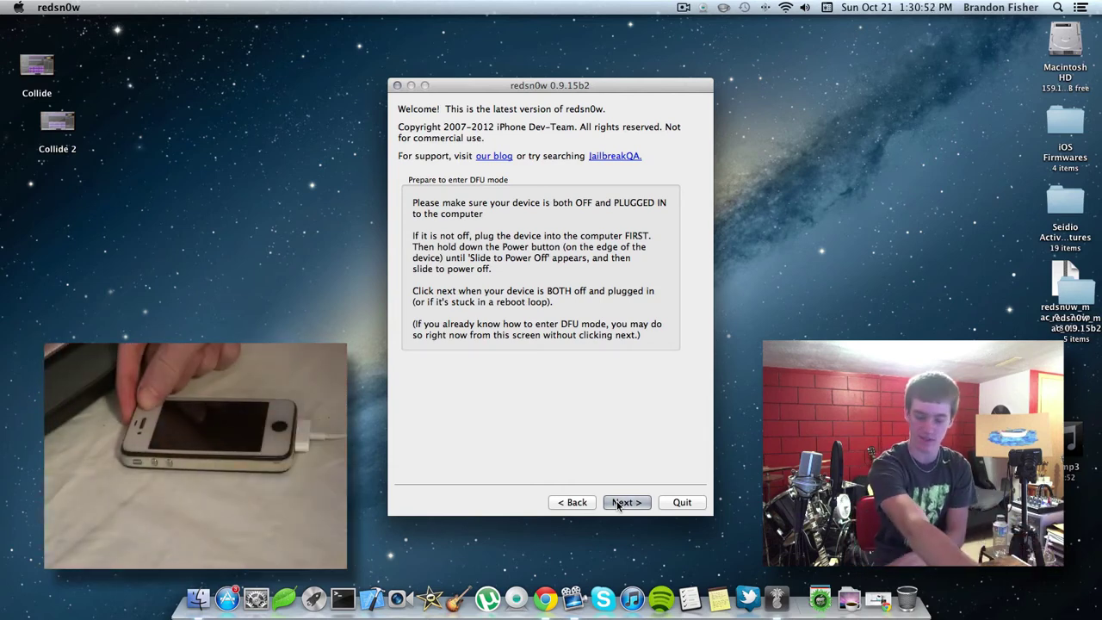
{"action": "left_click", "coordinate": [617, 506]}
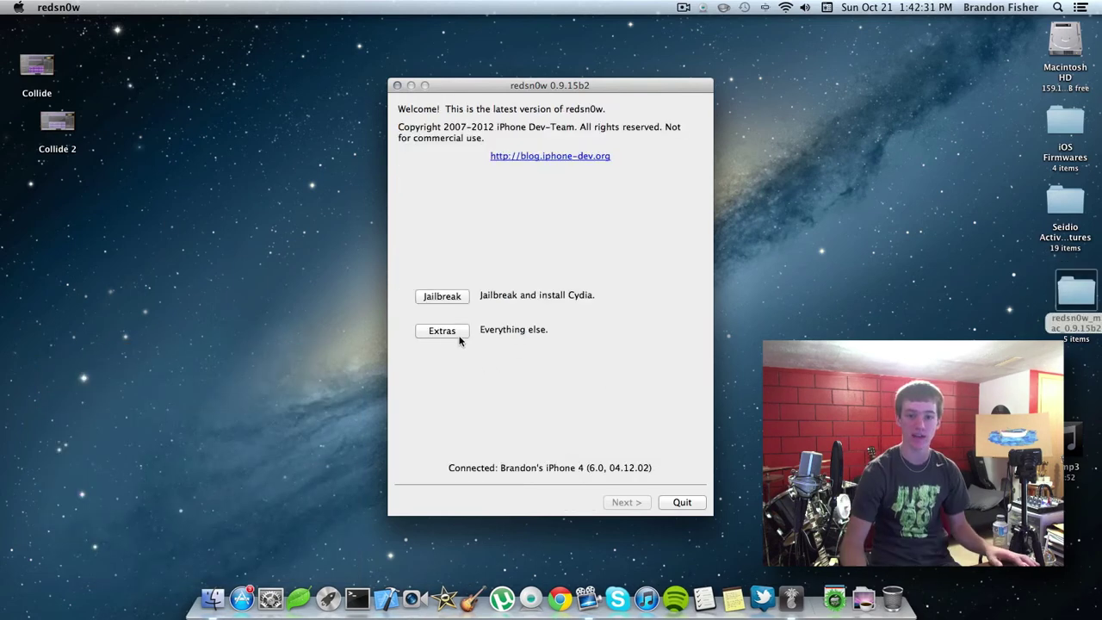
Step: Start a tethered boot with Just boot and continue to the DFU mode instructions
{"action": "left_click", "coordinate": [444, 333]}
{"action": "left_click", "coordinate": [470, 225]}
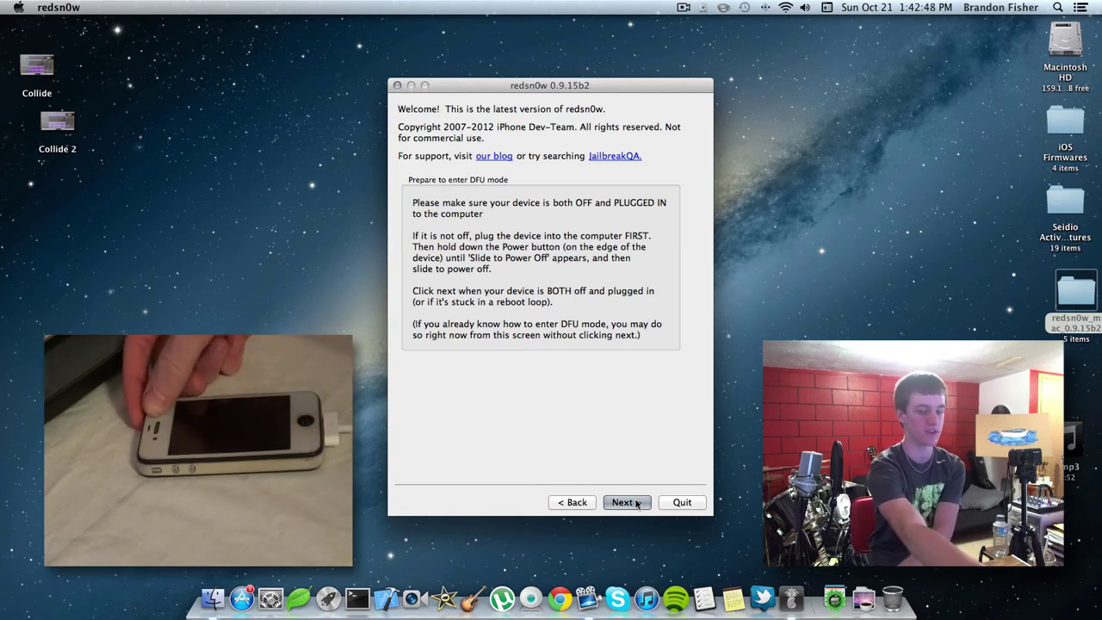
{"action": "left_click", "coordinate": [636, 503]}
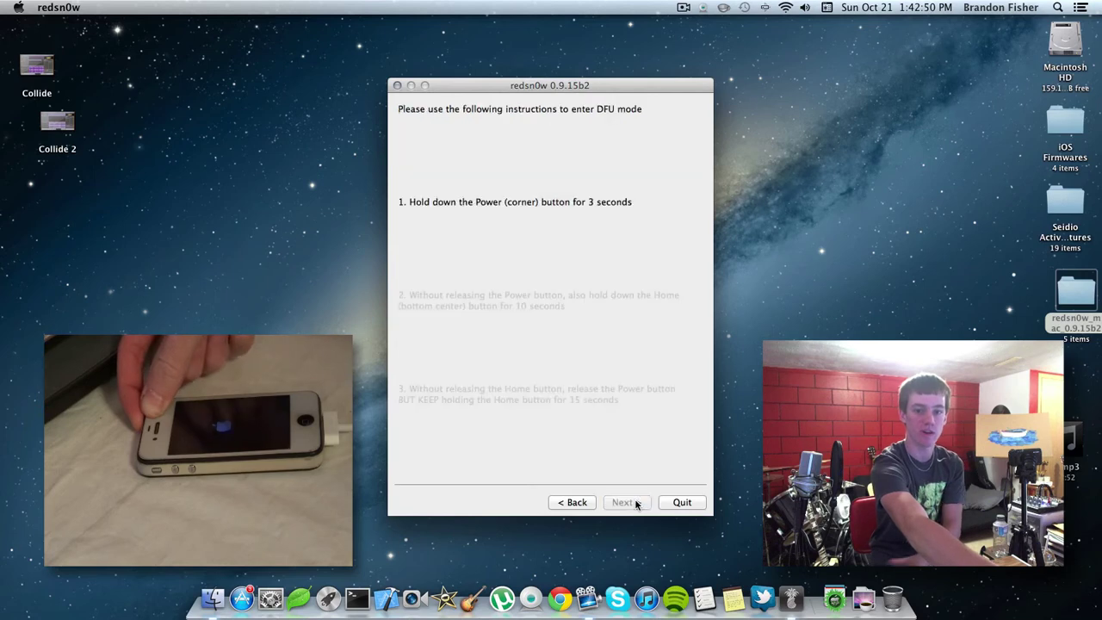